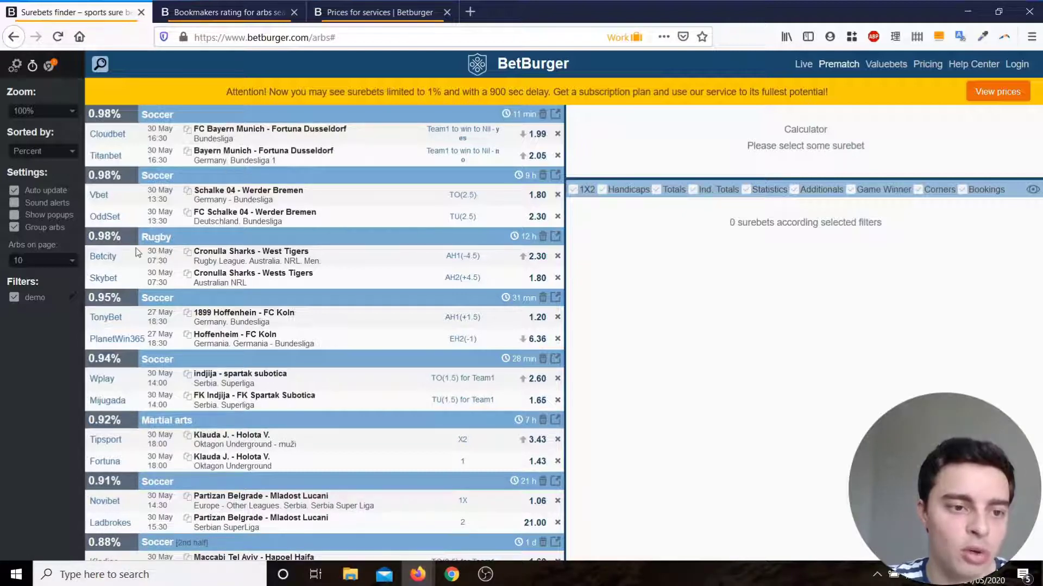
Set the surebets list to show 30 arbs per page and look through the entries.
{"action": "left_click", "coordinate": [71, 267]}
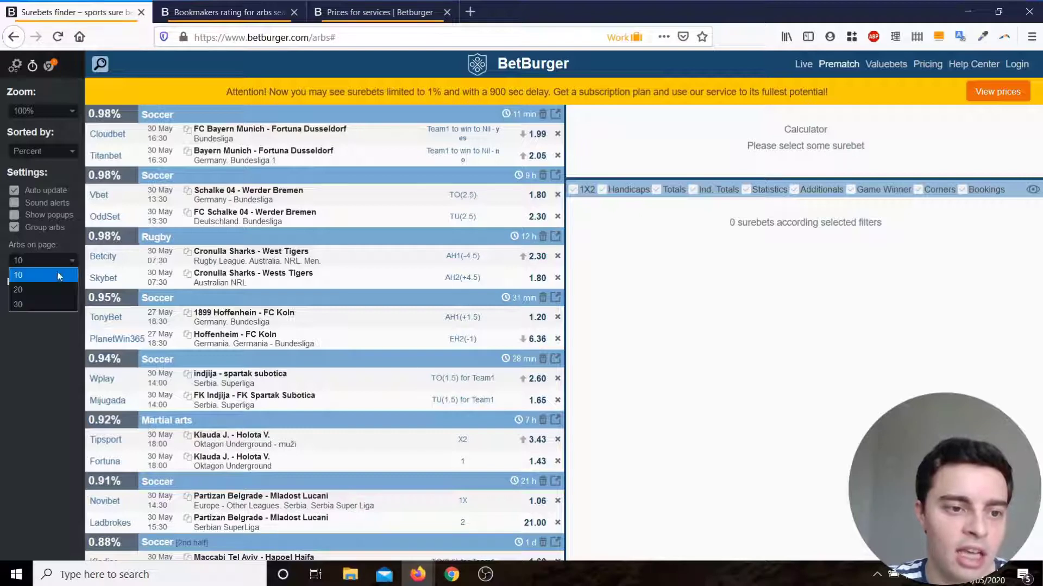
{"action": "left_click", "coordinate": [38, 308]}
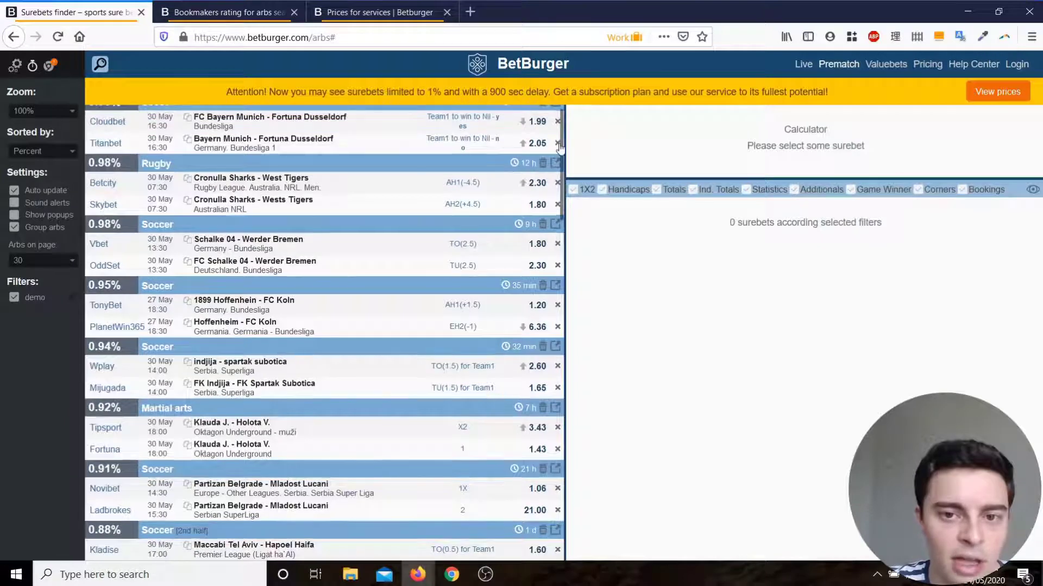
{"action": "scroll", "coordinate": [559, 147], "scroll_direction": "down", "scroll_amount": 8}
{"action": "scroll", "coordinate": [558, 146], "scroll_direction": "up", "scroll_amount": 9}
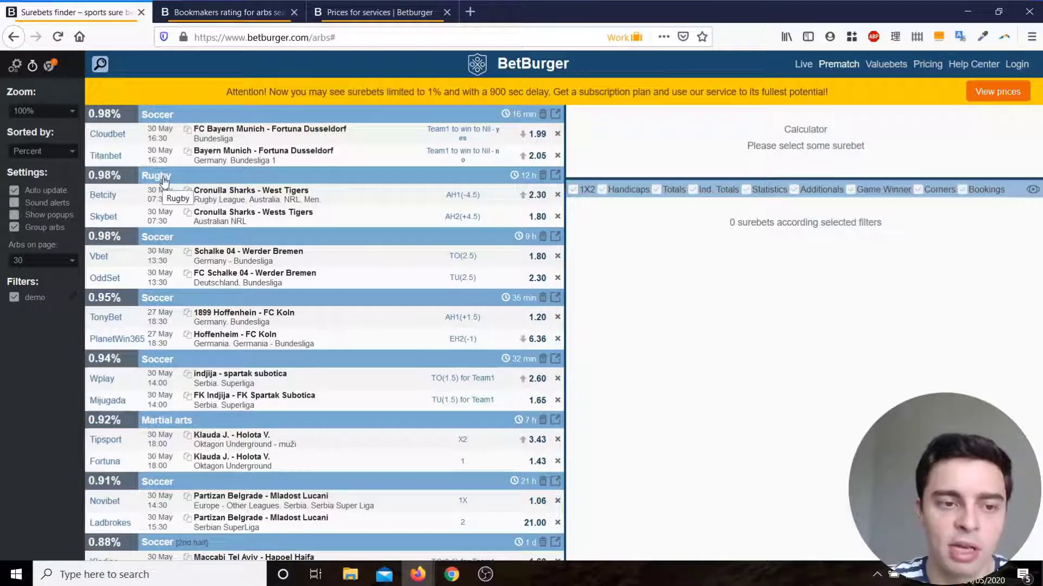
{"action": "key", "text": "ctrl"}
{"action": "key", "text": "ctrl"}
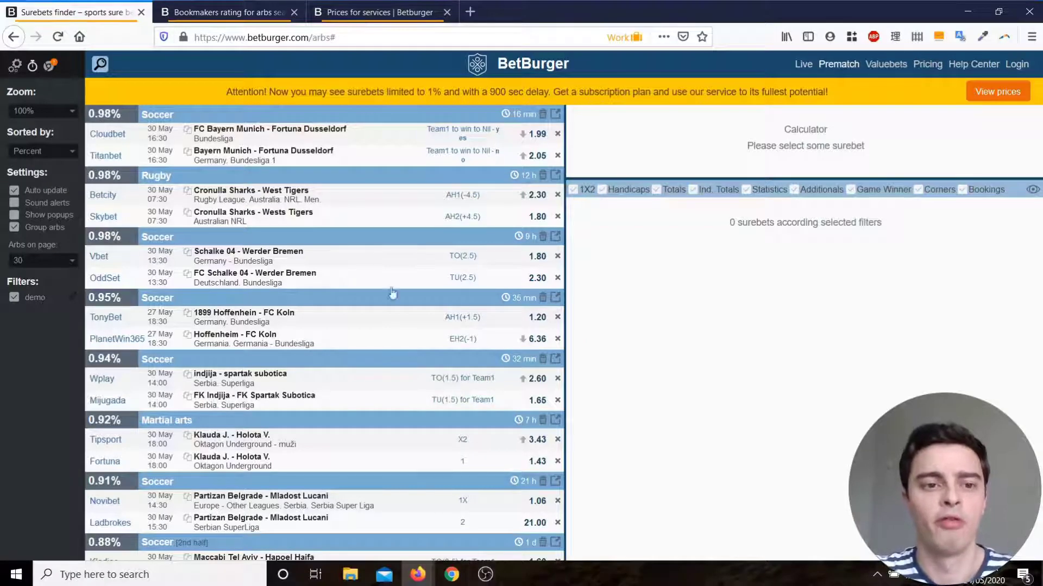
Load the Cronulla Sharks – West Tigers rugby surebet and the indjija – spartak subotica soccer surebet into the calculator to compare them.
{"action": "left_click", "coordinate": [353, 200]}
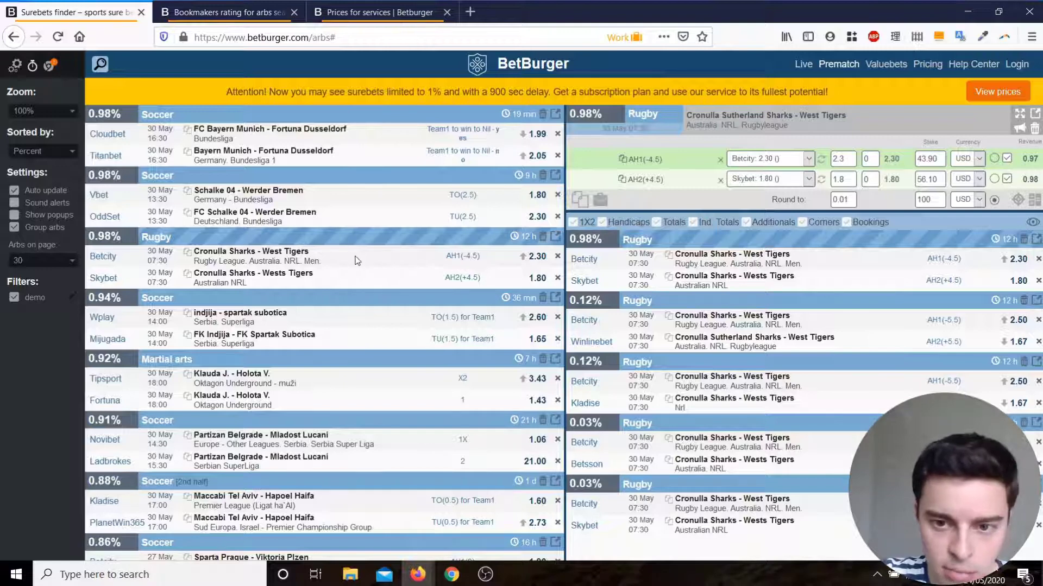
{"action": "left_click", "coordinate": [357, 334]}
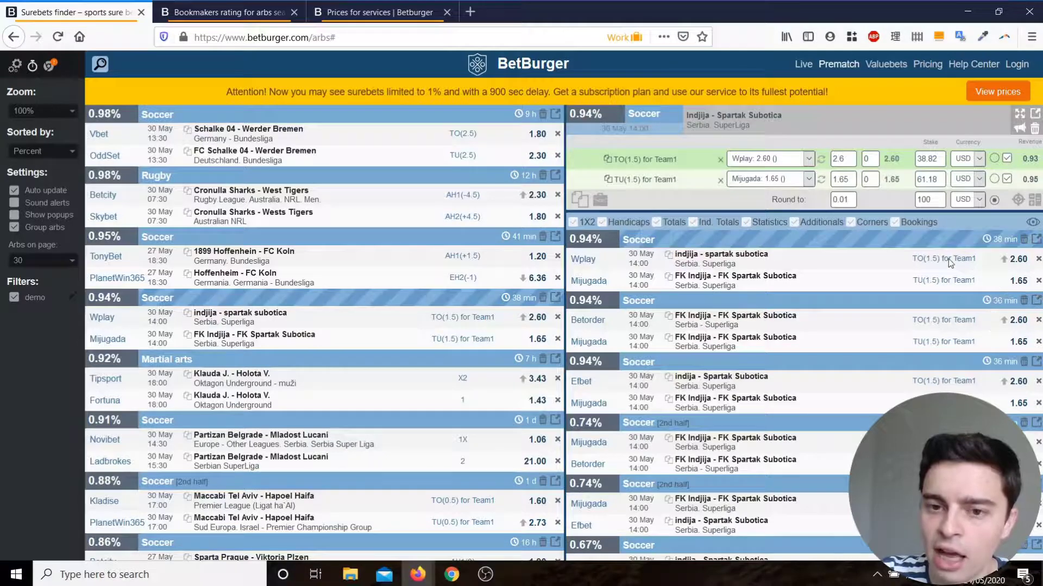
{"action": "key", "text": "ctrl"}
{"action": "key", "text": "ctrl"}
{"action": "key", "text": "ctrl"}
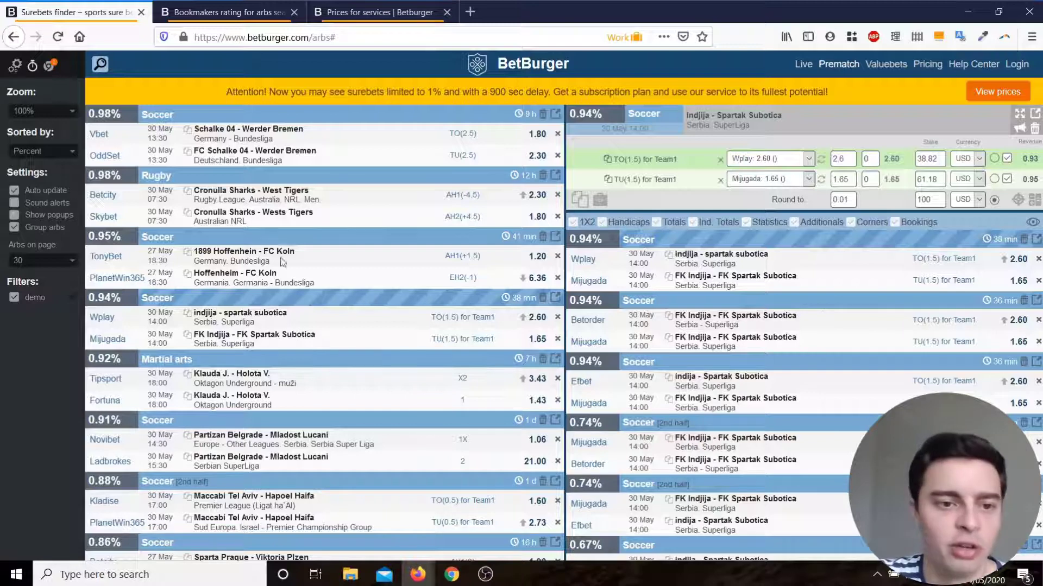
Reload the Cronulla Sharks – West Tigers surebet in the calculator and toggle profit distribution off and on for Skybet and for Betcity.
{"action": "left_click", "coordinate": [354, 205]}
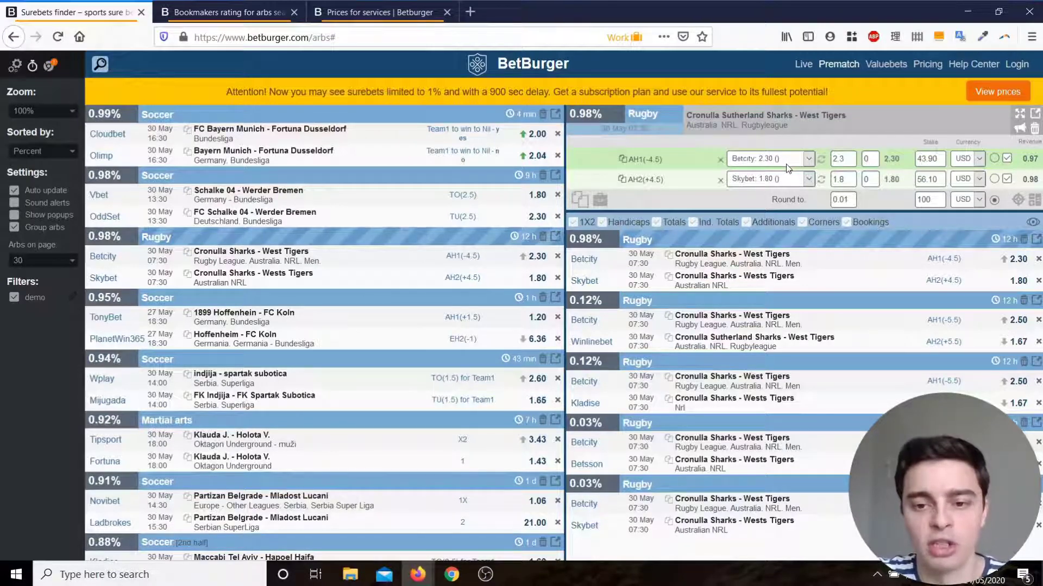
{"action": "left_click", "coordinate": [1008, 181]}
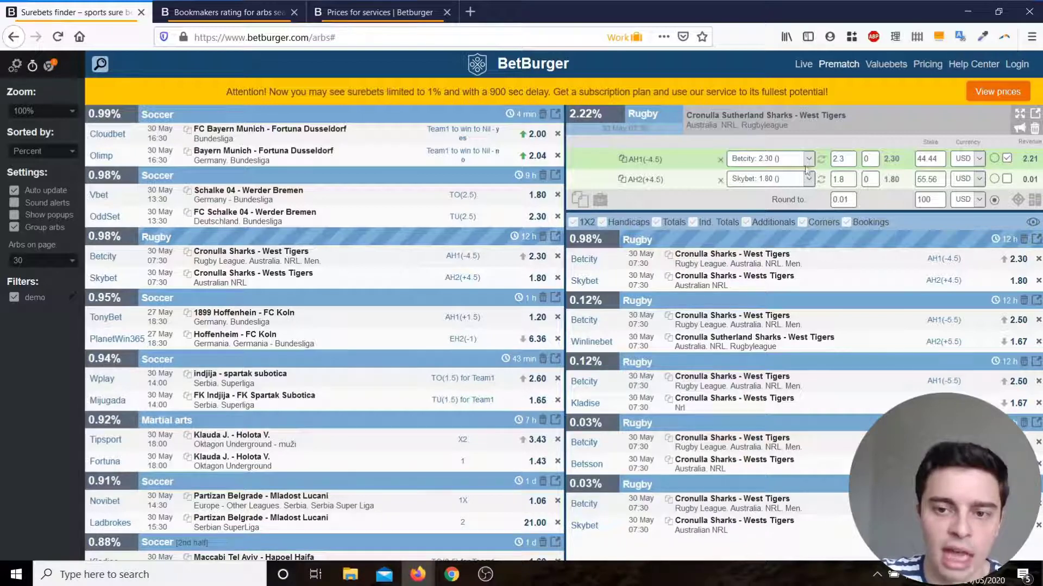
{"action": "left_click", "coordinate": [1009, 179]}
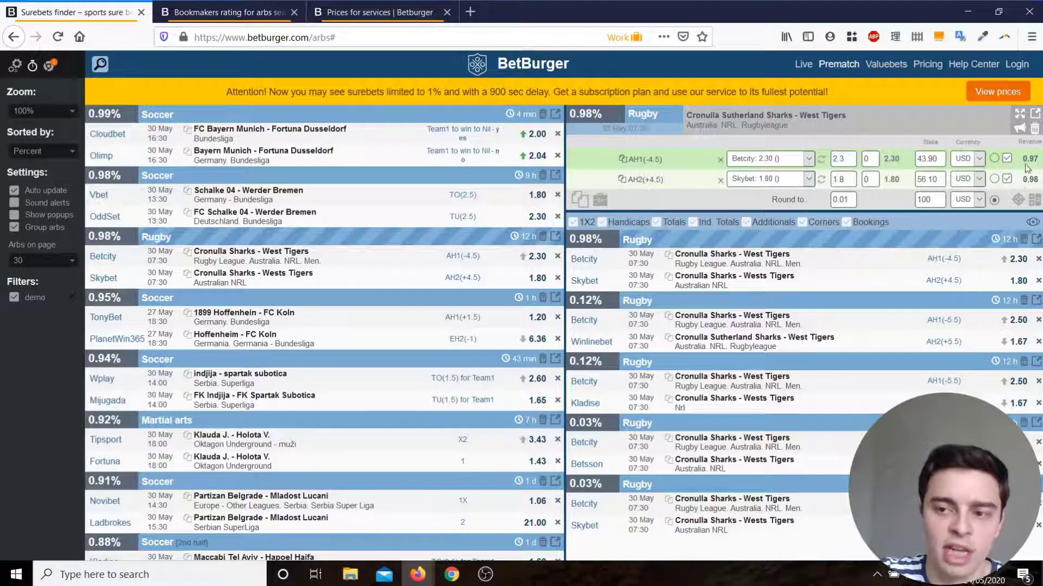
{"action": "left_click", "coordinate": [1007, 158]}
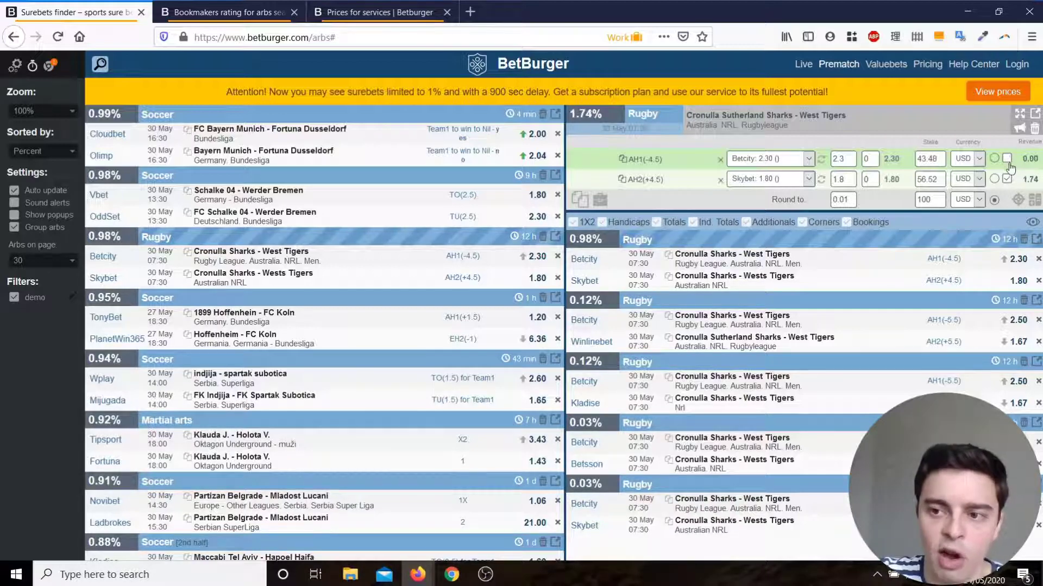
{"action": "left_click", "coordinate": [1007, 158]}
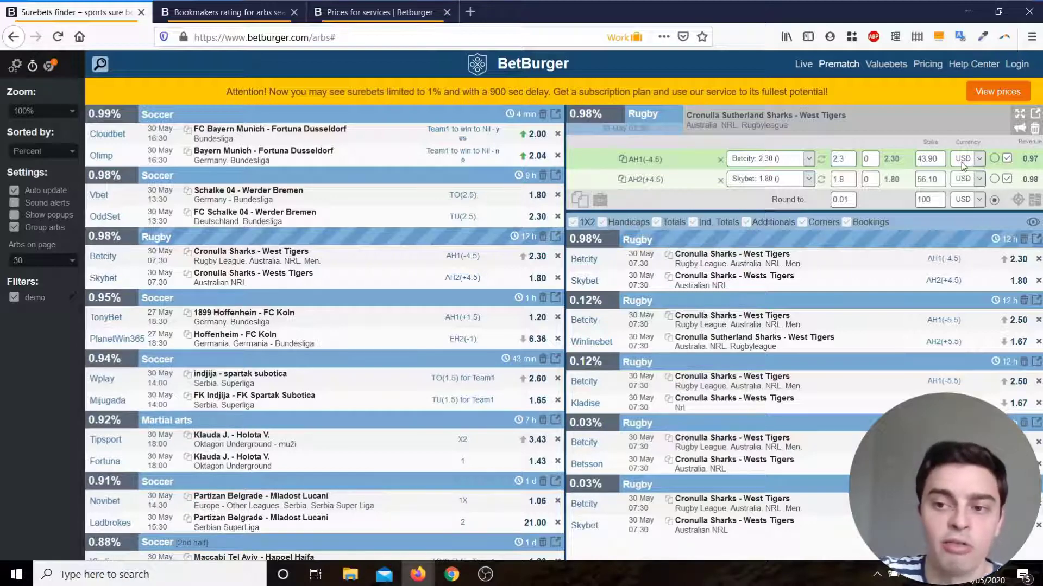
Switch the currency of the Skybet stake to EUR and finally to GBP.
{"action": "left_click", "coordinate": [964, 180]}
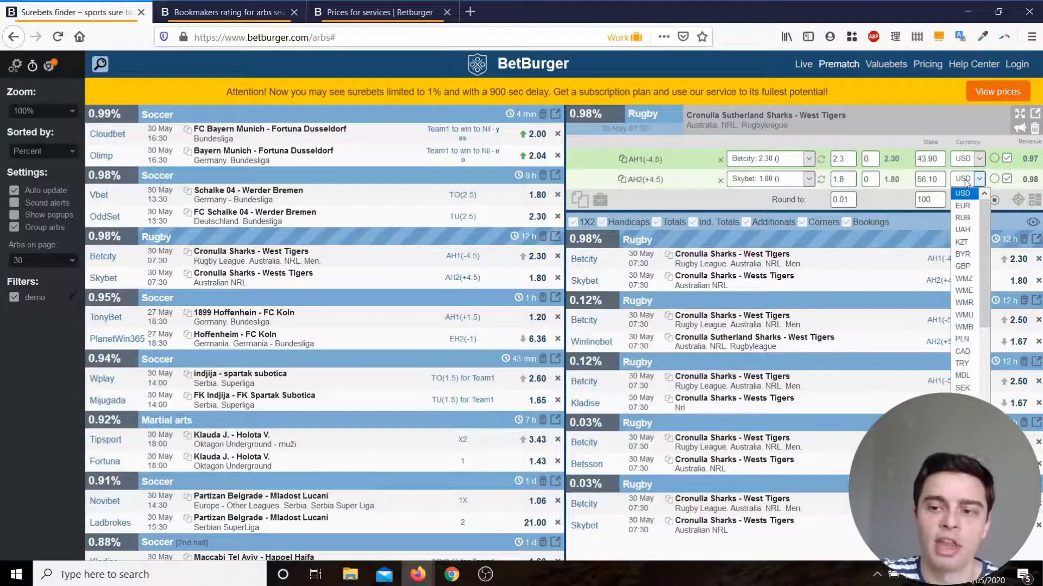
{"action": "left_click", "coordinate": [963, 206]}
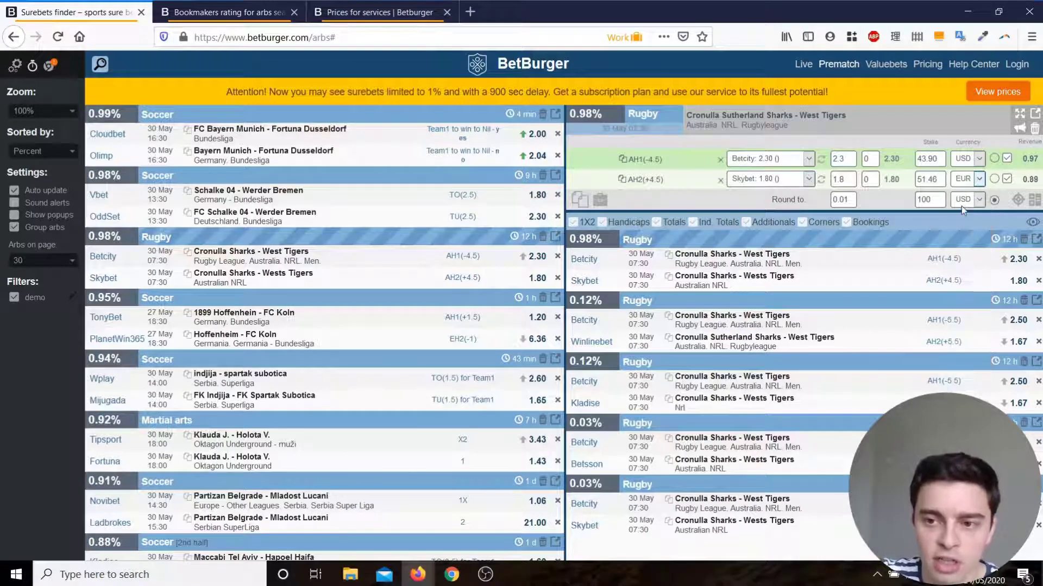
{"action": "left_click", "coordinate": [975, 180]}
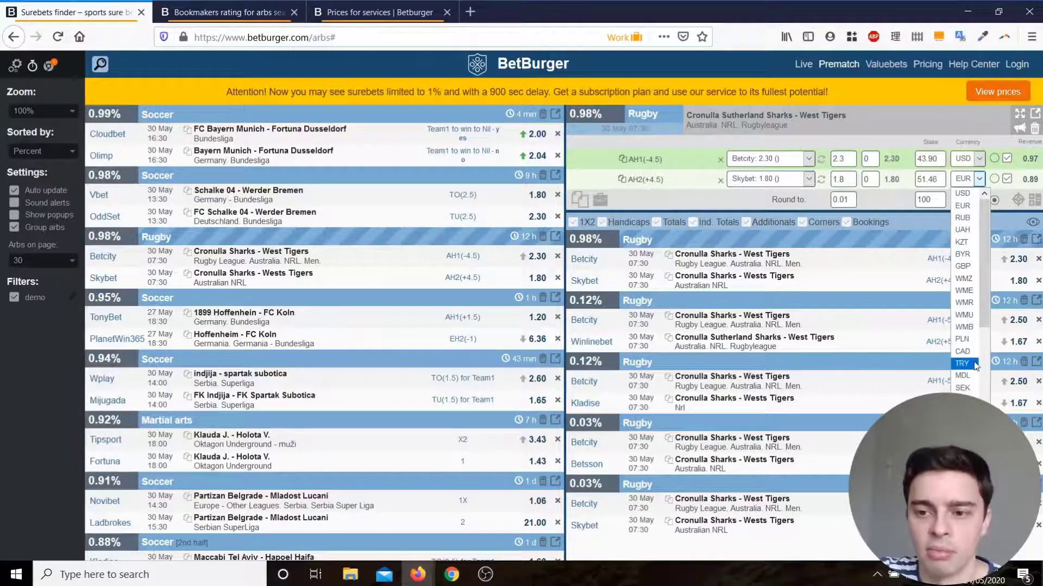
{"action": "scroll", "coordinate": [971, 377], "scroll_direction": "down", "scroll_amount": 5}
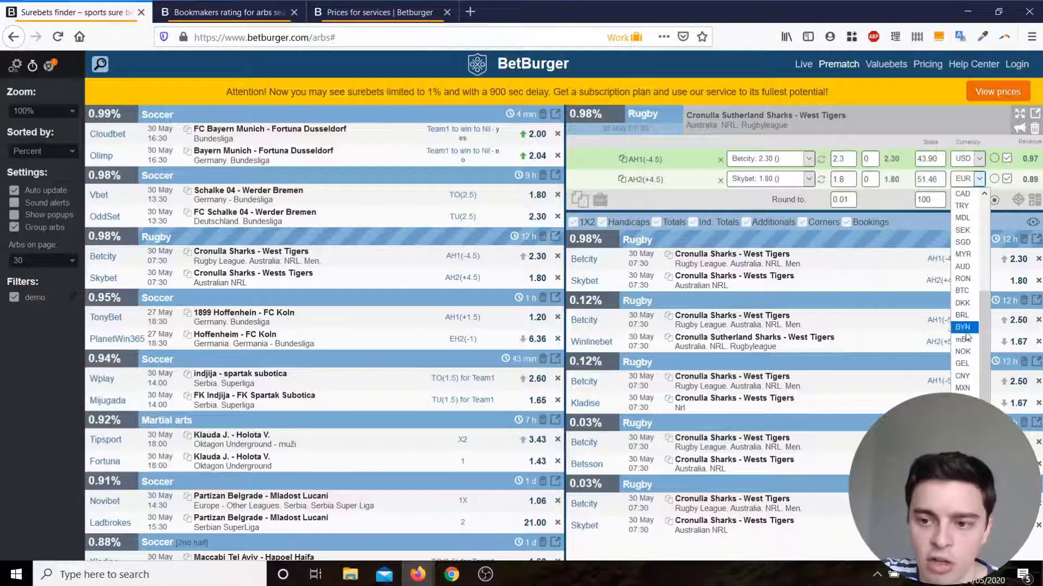
{"action": "scroll", "coordinate": [973, 317], "scroll_direction": "up", "scroll_amount": 1}
{"action": "scroll", "coordinate": [974, 318], "scroll_direction": "up", "scroll_amount": 4}
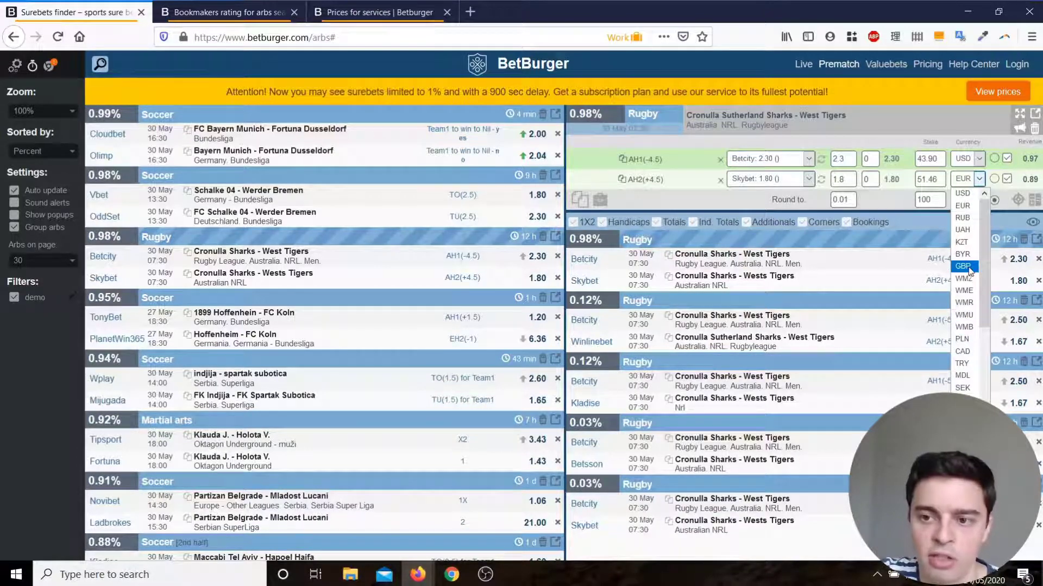
{"action": "left_click", "coordinate": [968, 269]}
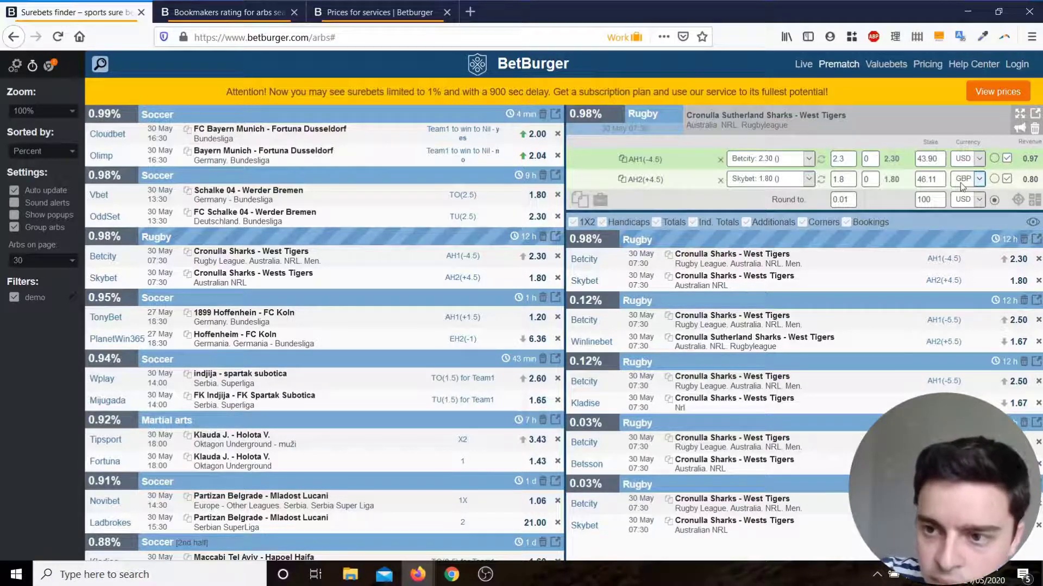
Set the calculator's total stake to 200 USD.
{"action": "double_click", "coordinate": [926, 196]}
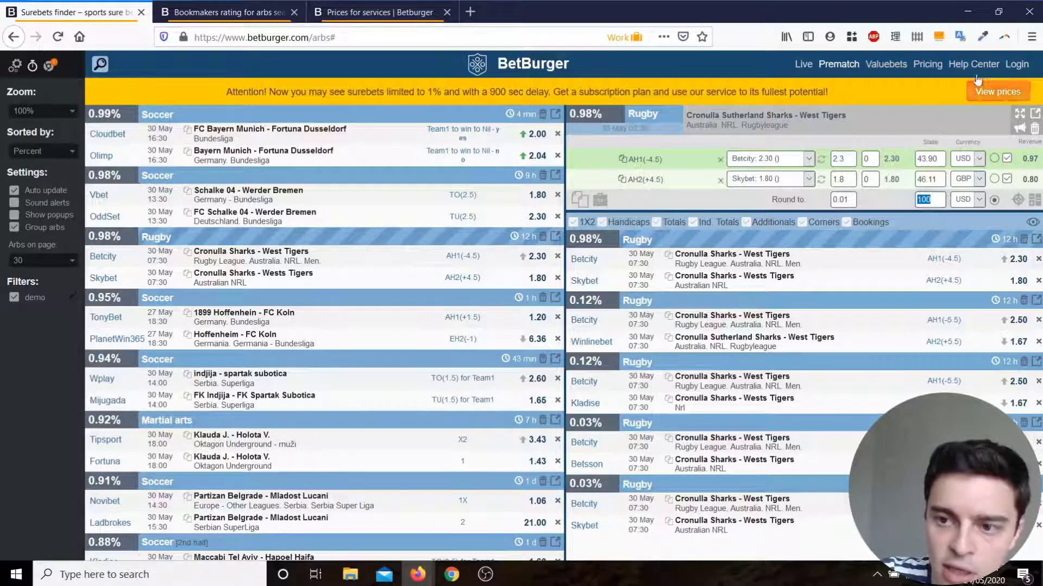
{"action": "type", "text": "200"}
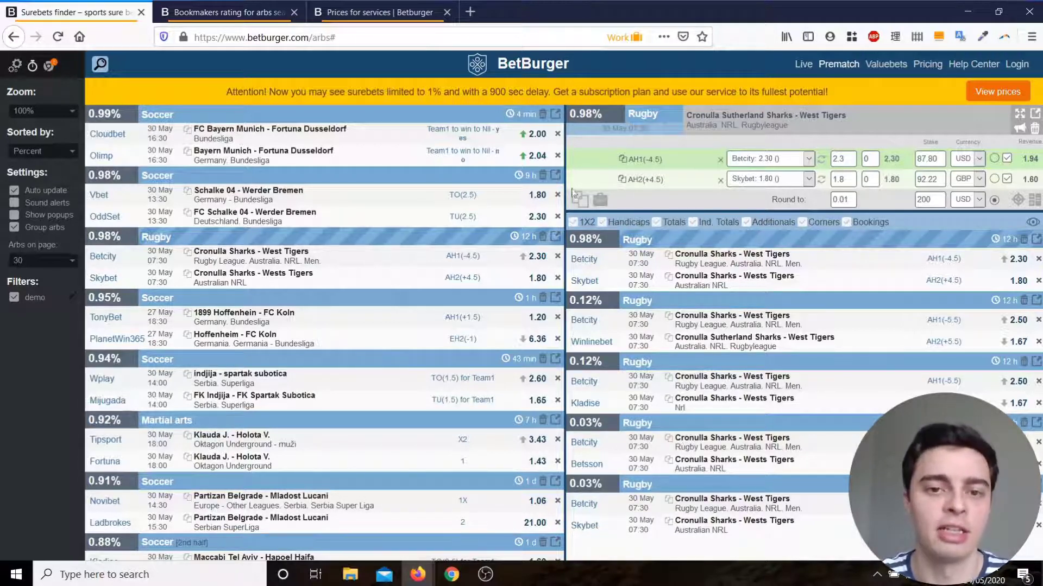
{"action": "scroll", "coordinate": [554, 151], "scroll_direction": "down", "scroll_amount": 1}
{"action": "mouse_move", "coordinate": [562, 137]}
{"action": "left_mouse_down"}
{"action": "mouse_move", "coordinate": [575, 346]}
{"action": "mouse_move", "coordinate": [569, 462]}
{"action": "mouse_move", "coordinate": [566, 133]}
{"action": "left_mouse_up"}
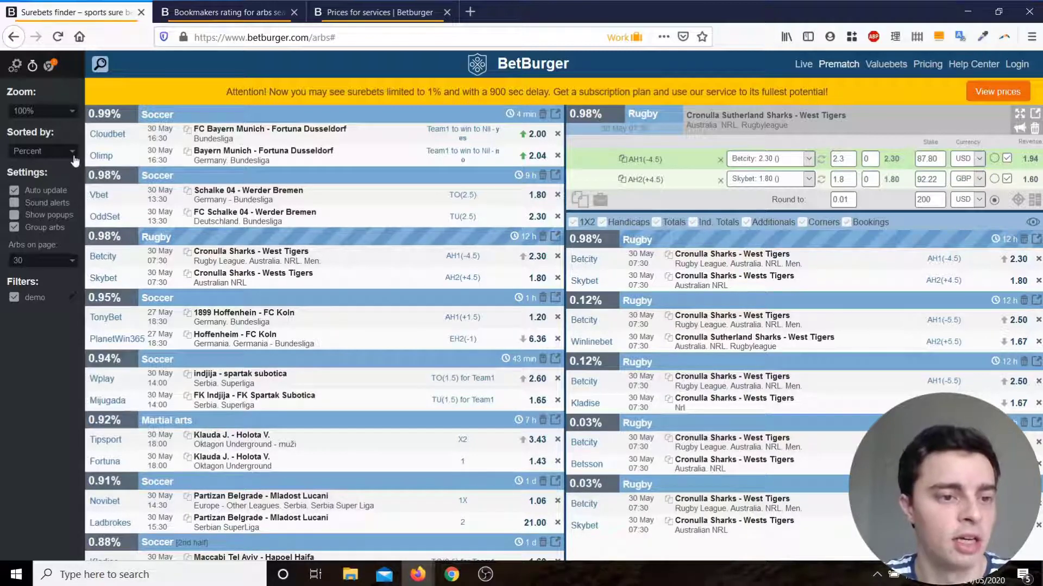
Check the available sort orders for the surebets list.
{"action": "key", "text": "ctrl"}
{"action": "key", "text": "ctrl"}
{"action": "key", "text": "ctrl"}
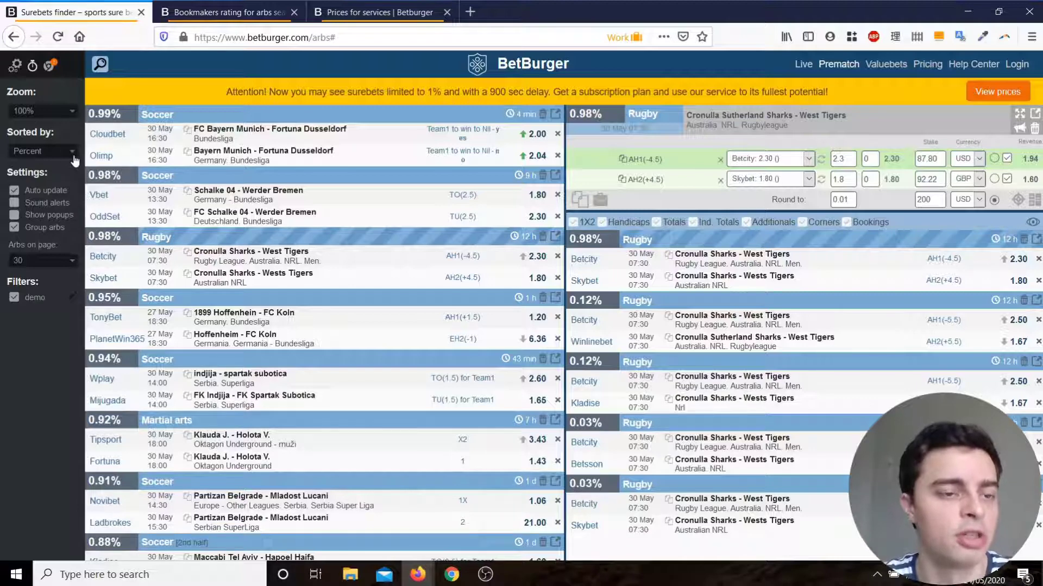
{"action": "left_click", "coordinate": [75, 162]}
{"action": "left_click", "coordinate": [57, 210]}
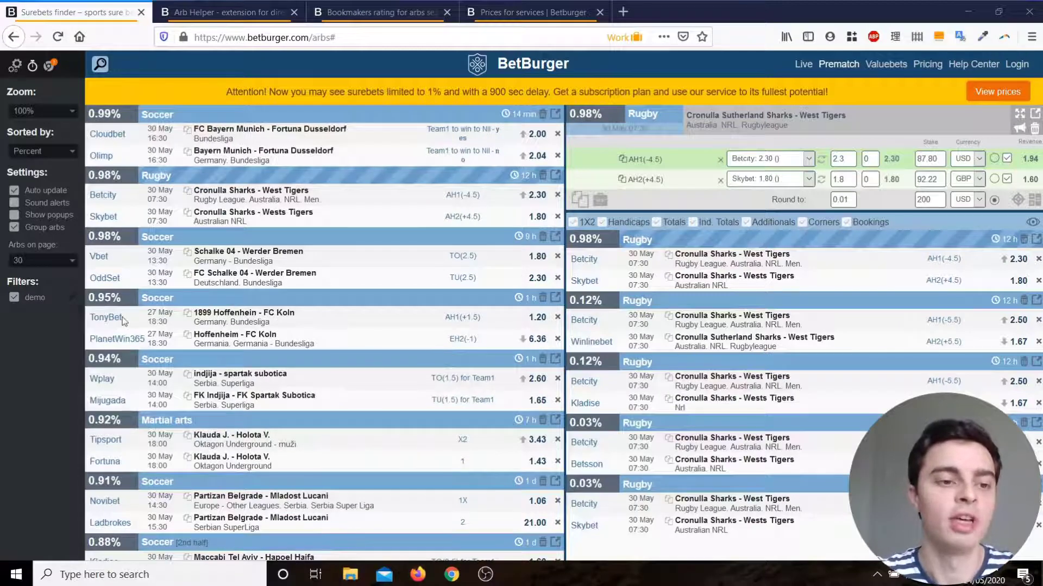
Open the demo filter for editing and inspect its minimum and maximum arb percent.
{"action": "left_click", "coordinate": [73, 299]}
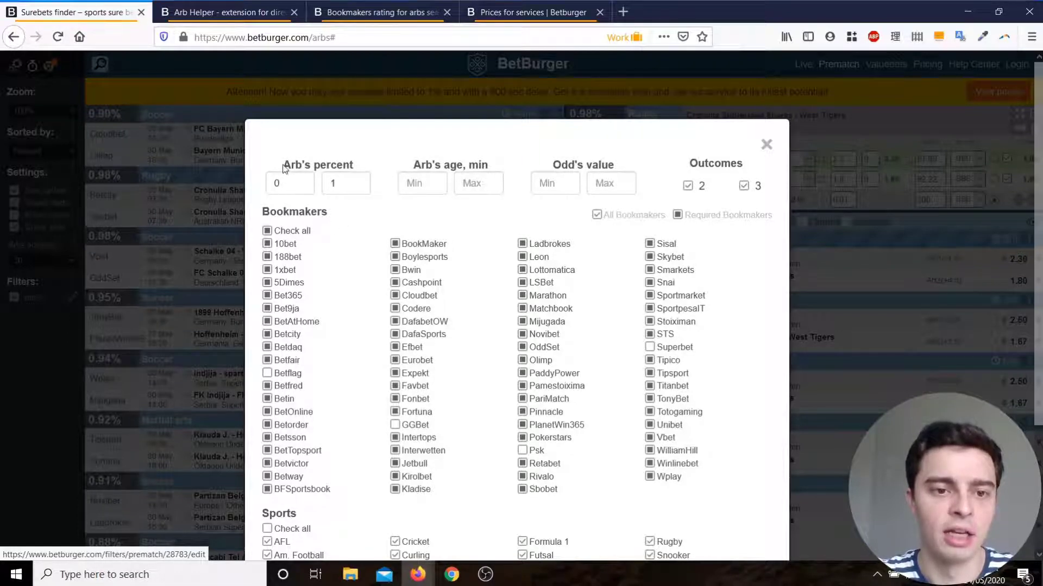
{"action": "left_click_drag", "start_coordinate": [282, 165], "coordinate": [354, 166]}
{"action": "left_click", "coordinate": [347, 182]}
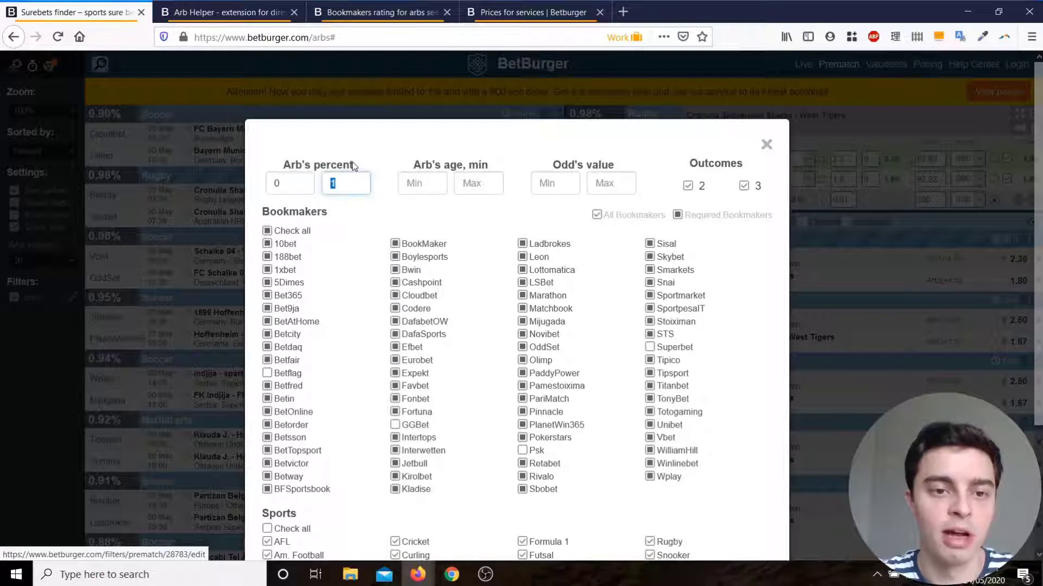
{"action": "left_click", "coordinate": [280, 181]}
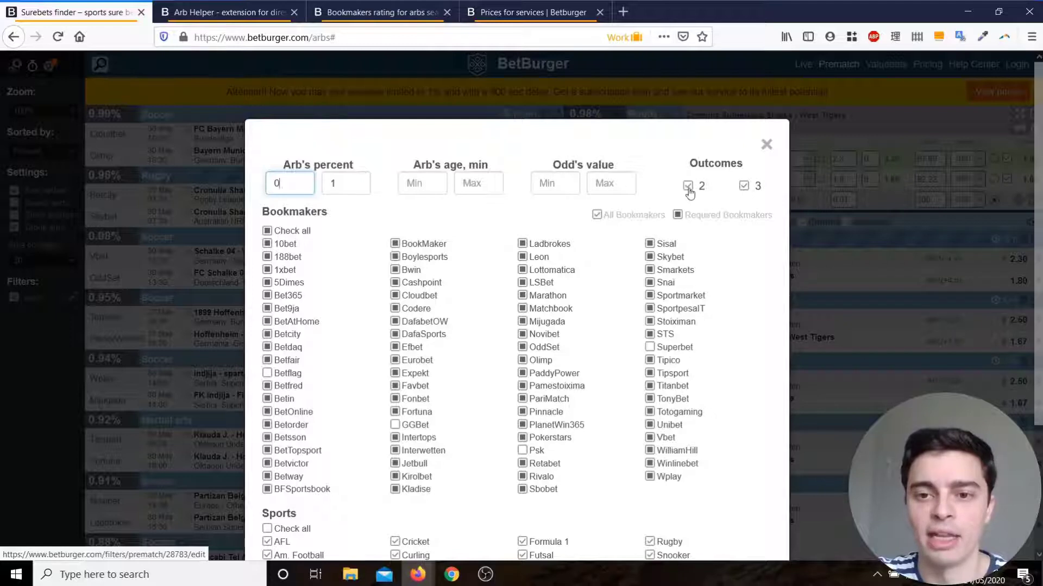
Try excluding three-outcome arbs from the demo filter.
{"action": "left_click", "coordinate": [743, 185]}
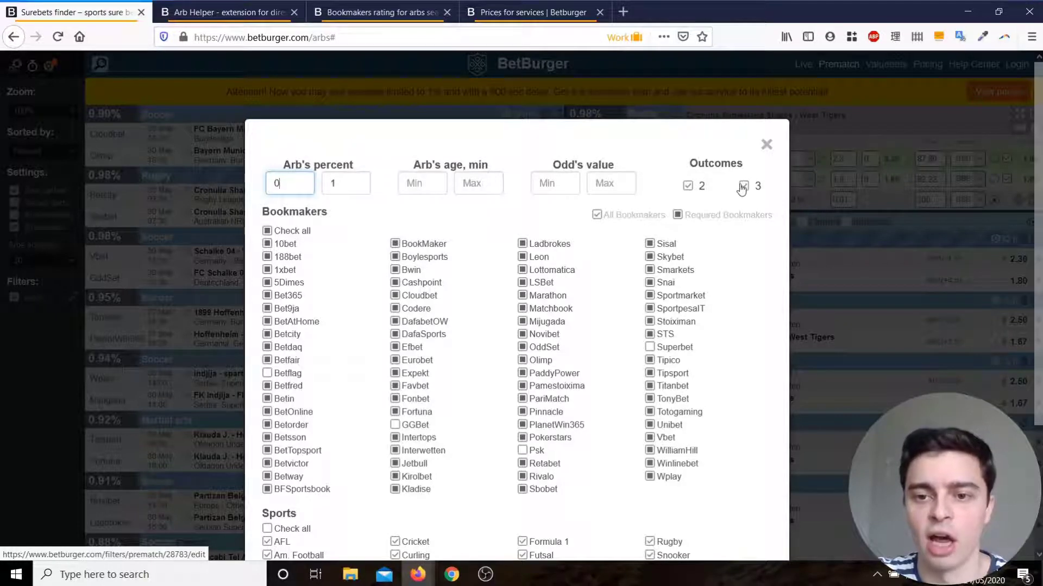
{"action": "left_click", "coordinate": [742, 187]}
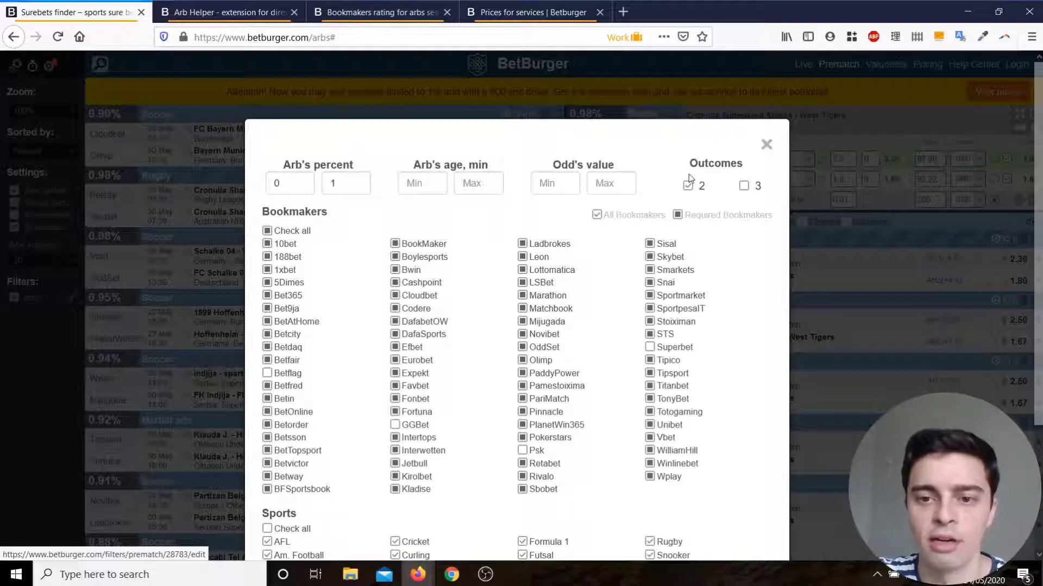
{"action": "left_click", "coordinate": [743, 186]}
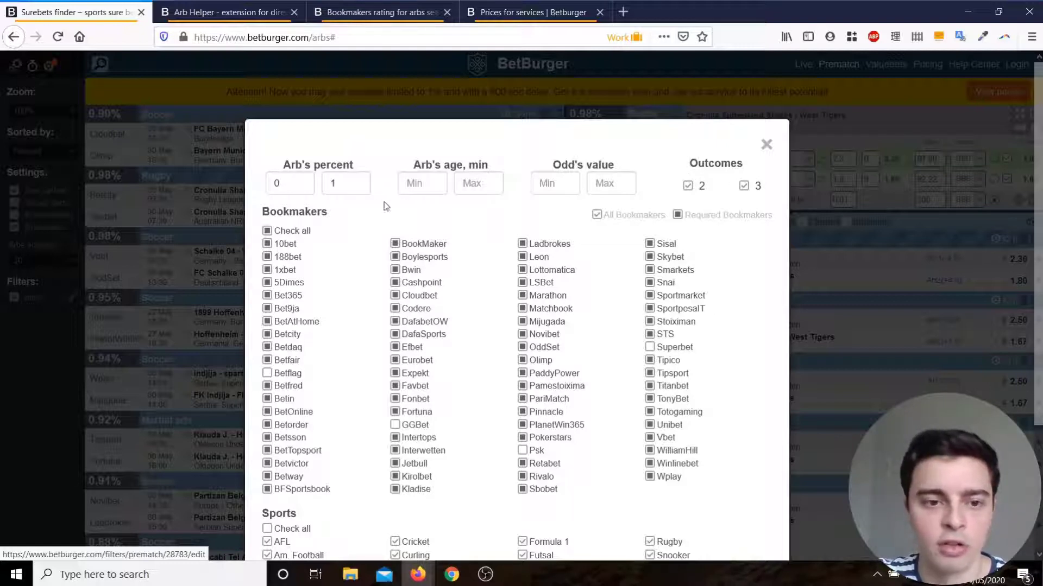
Include all bookmakers in the demo filter with Bwin marked as required, and include all sports.
{"action": "left_click", "coordinate": [267, 231]}
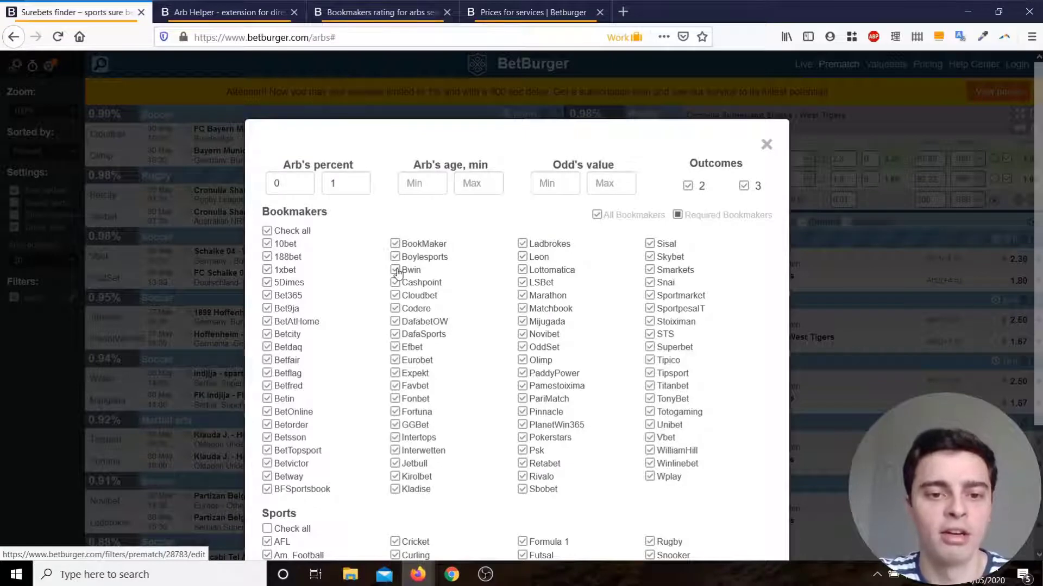
{"action": "left_click", "coordinate": [395, 270]}
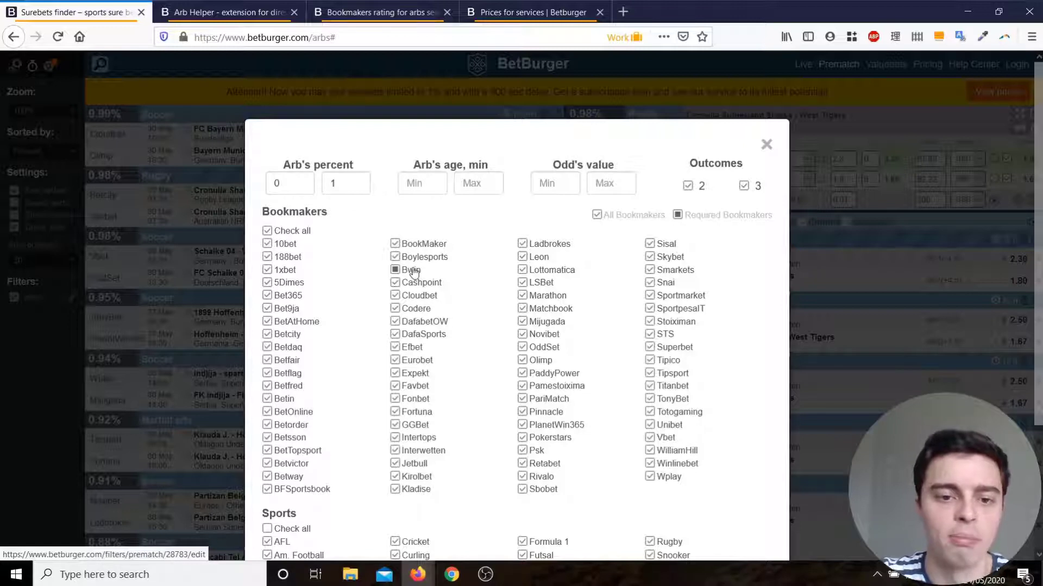
{"action": "scroll", "coordinate": [464, 264], "scroll_direction": "down", "scroll_amount": 3}
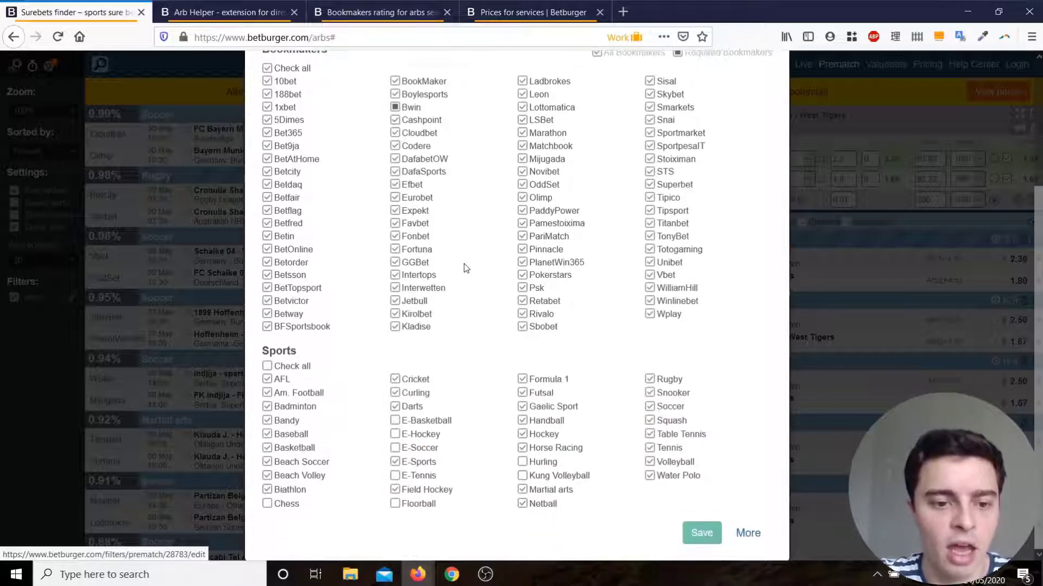
{"action": "left_click", "coordinate": [267, 367]}
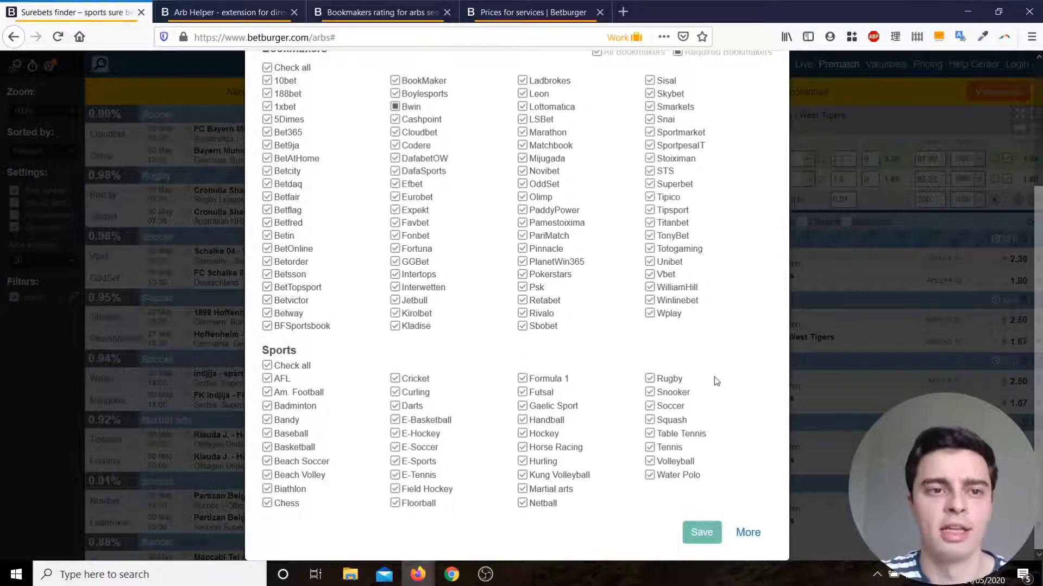
Read the manual page for the Arb Helper extension and bring up the BetBurger prices page.
{"action": "left_click", "coordinate": [222, 12]}
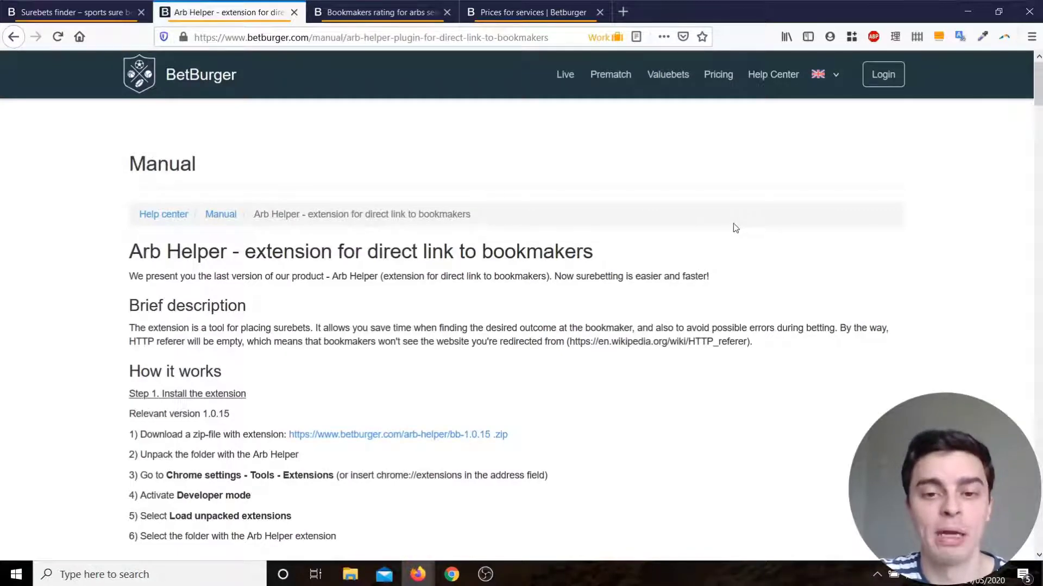
{"action": "scroll", "coordinate": [733, 225], "scroll_direction": "down", "scroll_amount": 2}
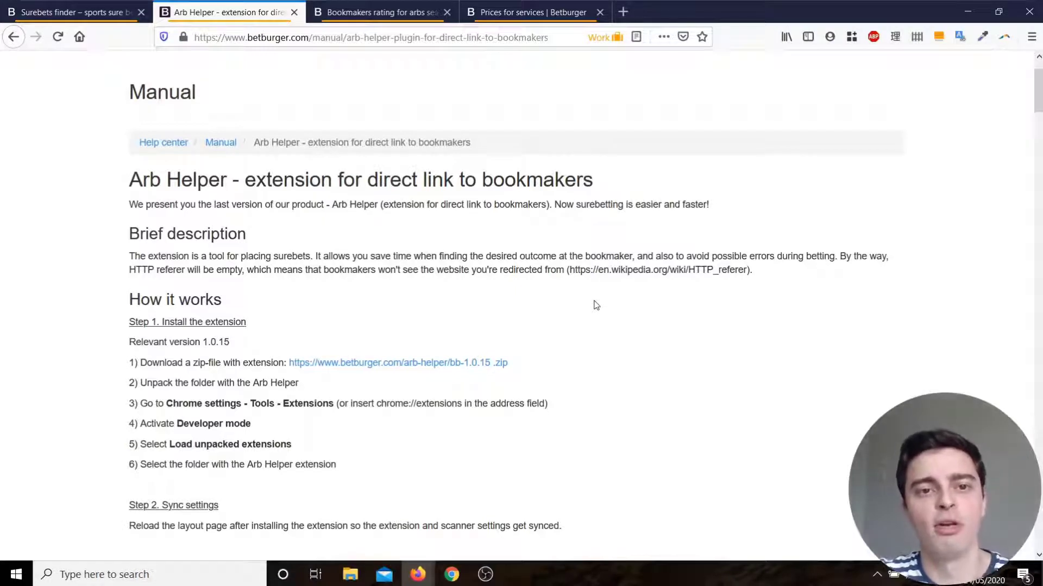
{"action": "left_click", "coordinate": [507, 6]}
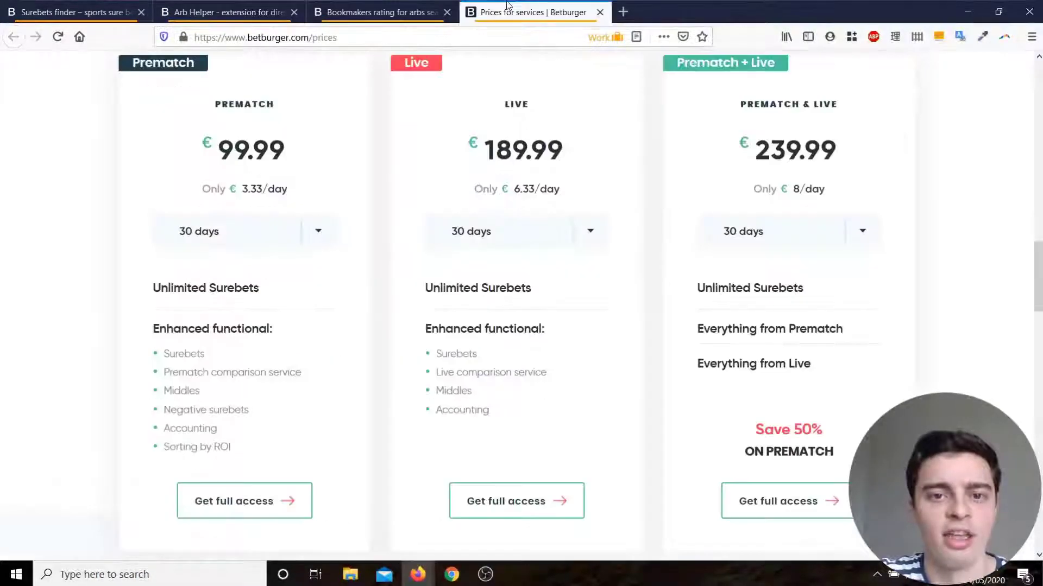